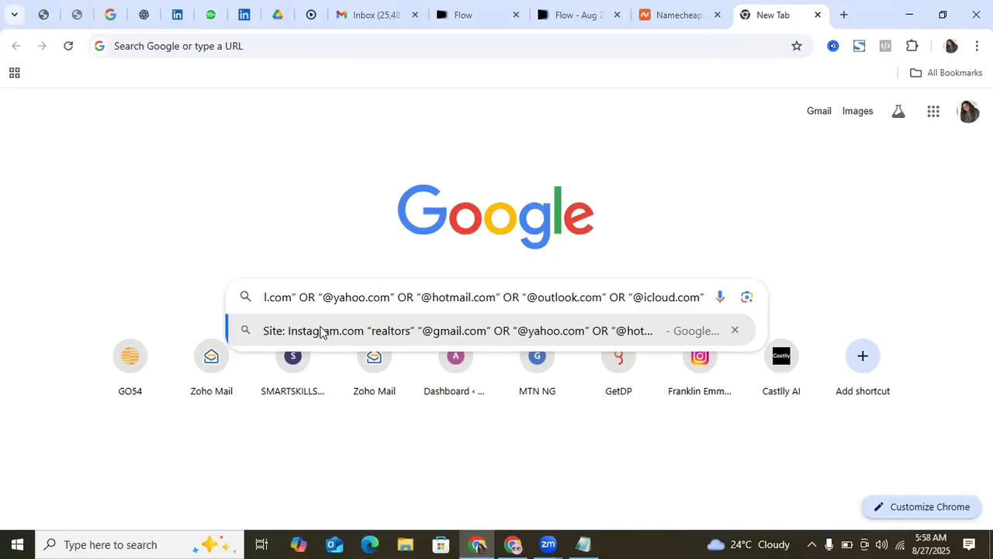
Search Google for Instagram realtors with gmail, yahoo, hotmail, outlook or icloud addresses, and copy the whole first results page into Notepad
{"action": "left_click", "coordinate": [700, 247]}
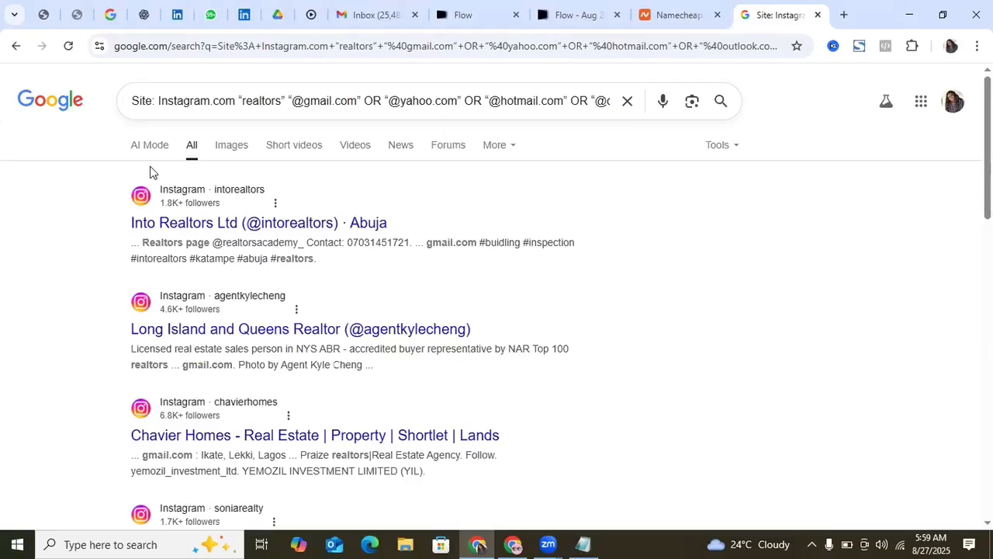
{"action": "key", "text": "ctrl+a"}
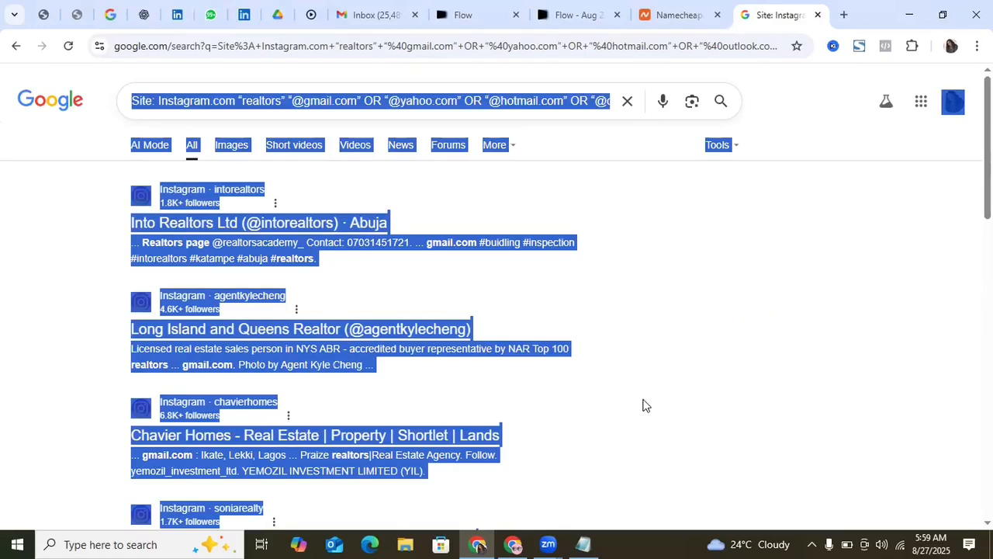
{"action": "left_click", "coordinate": [582, 544]}
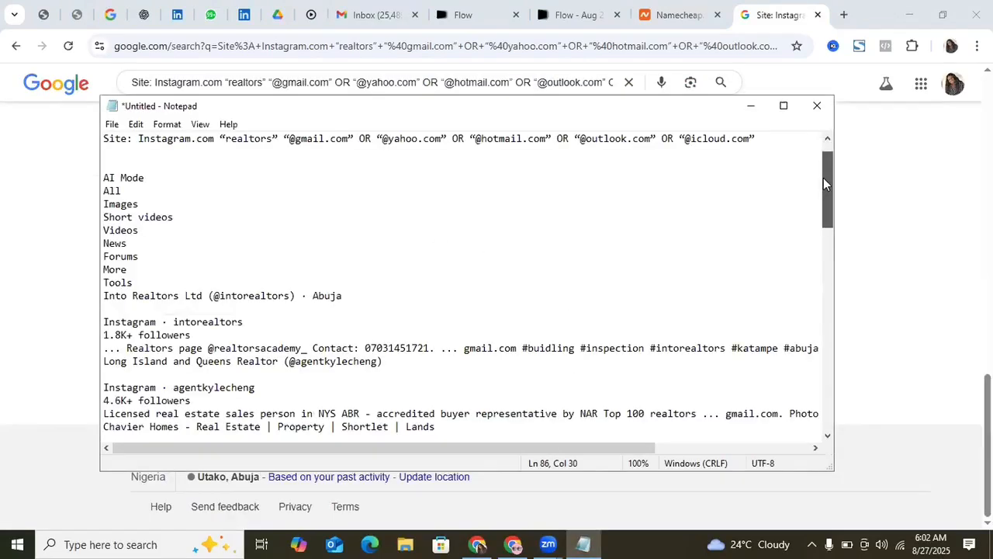
{"action": "left_click_drag", "start_coordinate": [824, 178], "coordinate": [830, 161]}
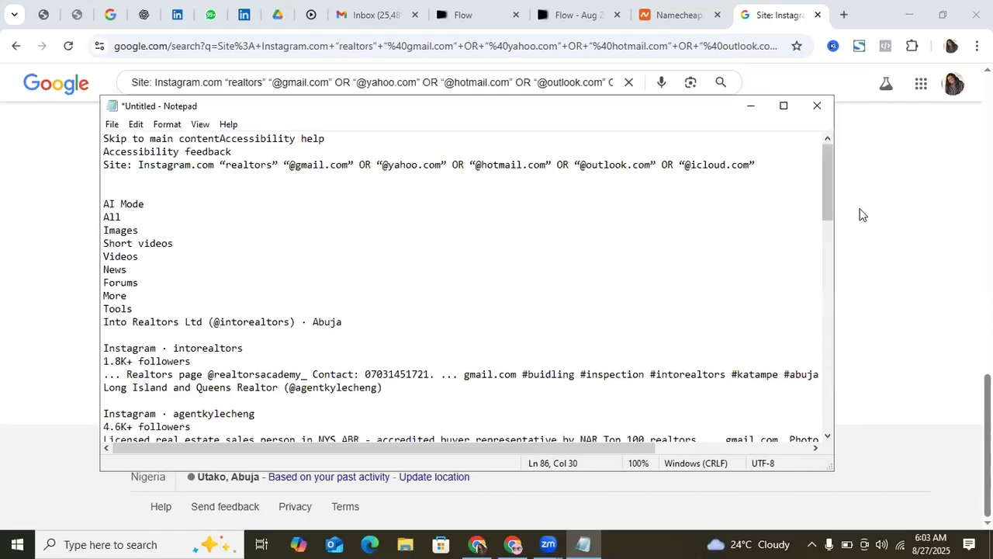
{"action": "left_click_drag", "start_coordinate": [826, 202], "coordinate": [810, 455]}
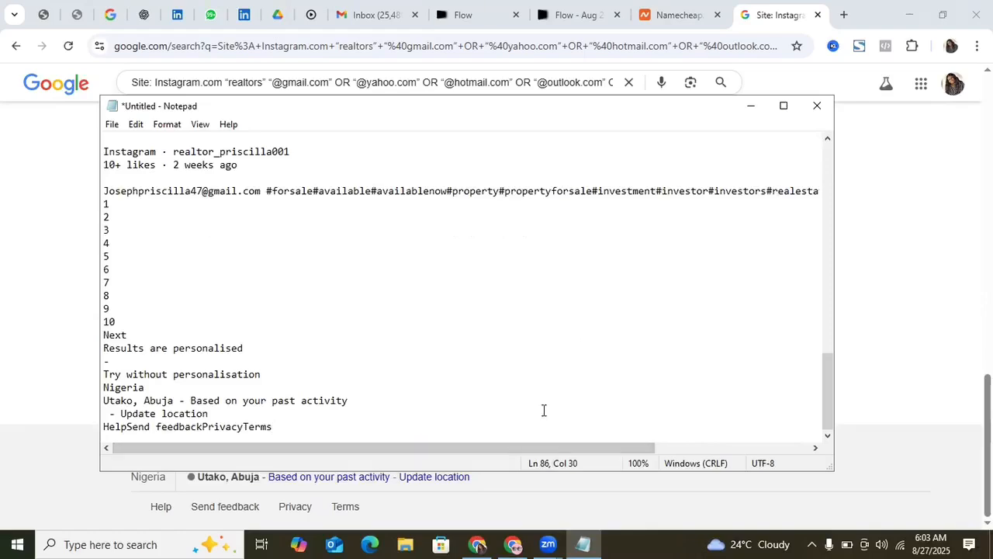
Return to the Google results in Chrome, advance to the following results page and copy all its content for the Notepad file
{"action": "left_click", "coordinate": [479, 542]}
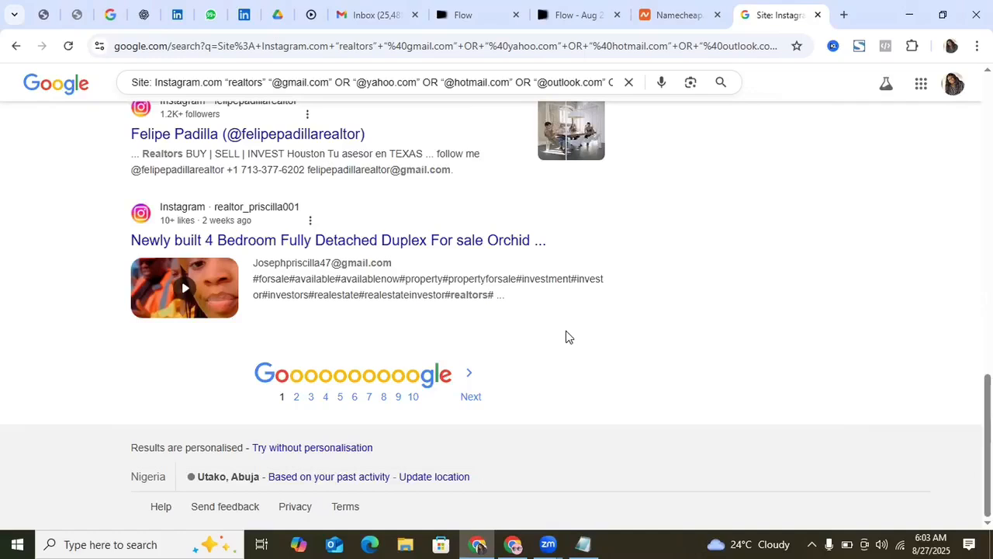
{"action": "left_click", "coordinate": [472, 400]}
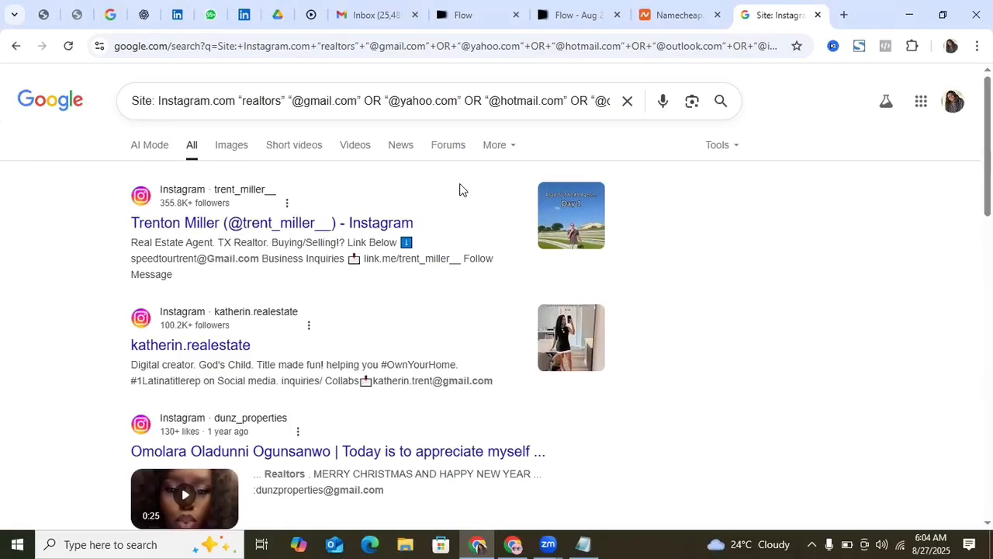
{"action": "key", "text": "ctrl+a"}
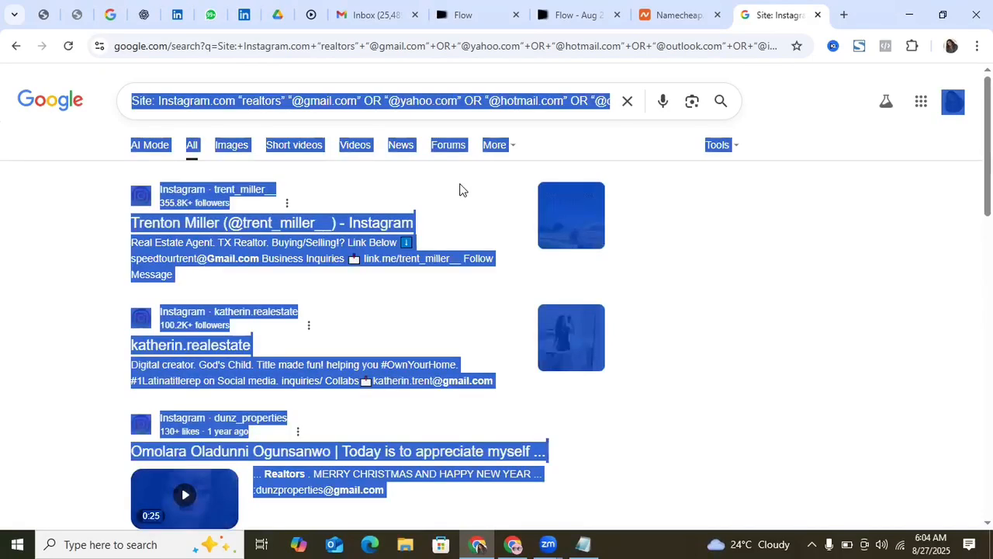
{"action": "left_click", "coordinate": [583, 543]}
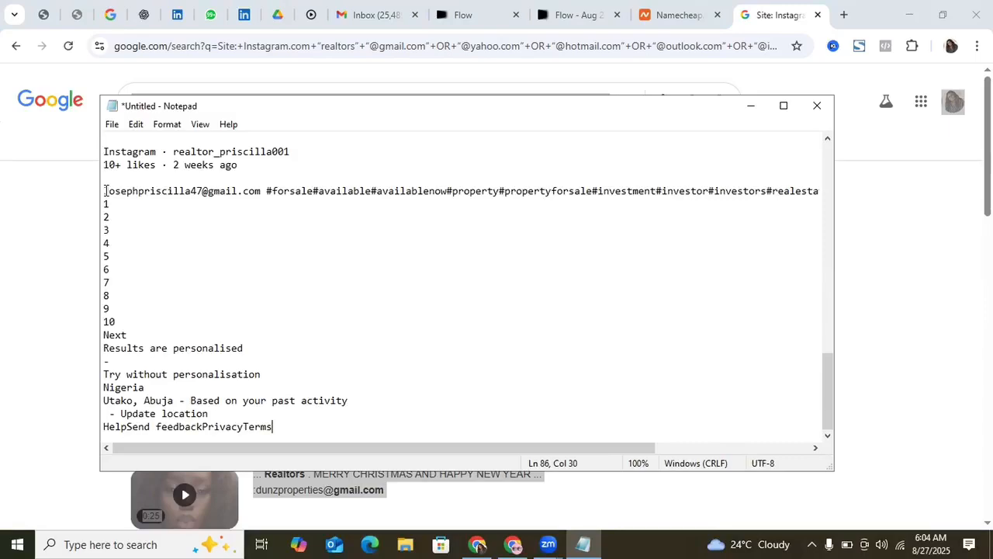
Remove the page numbers and footer text below the last result in Notepad, and append the newly copied results
{"action": "left_click_drag", "start_coordinate": [105, 204], "coordinate": [310, 432]}
{"action": "key", "text": "Delete"}
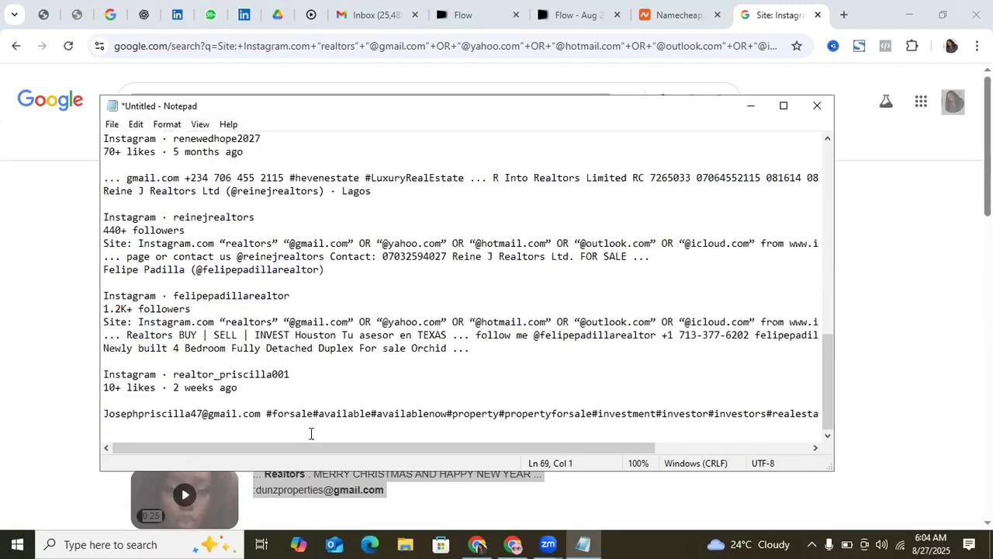
{"action": "left_click_drag", "start_coordinate": [827, 404], "coordinate": [809, 129]}
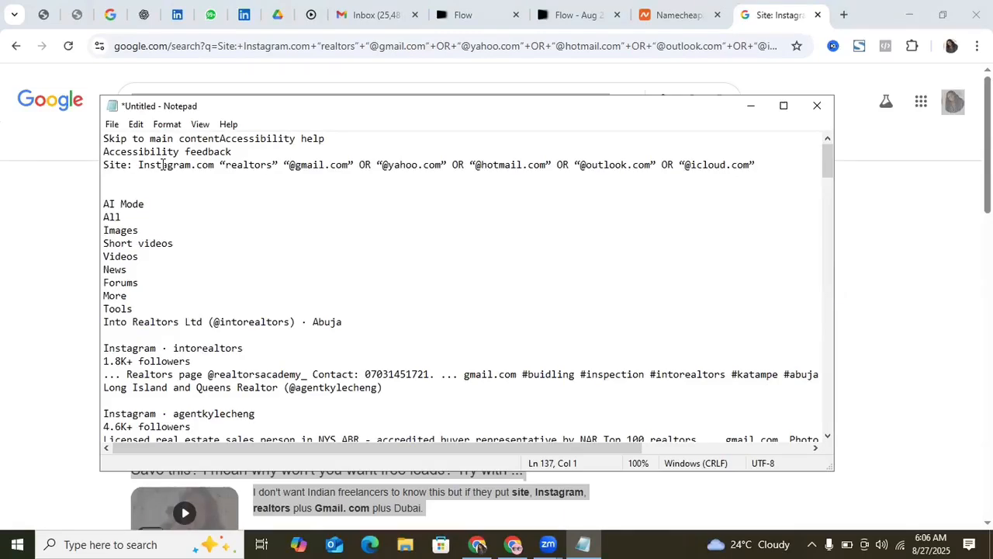
{"action": "left_click_drag", "start_coordinate": [828, 163], "coordinate": [830, 424]}
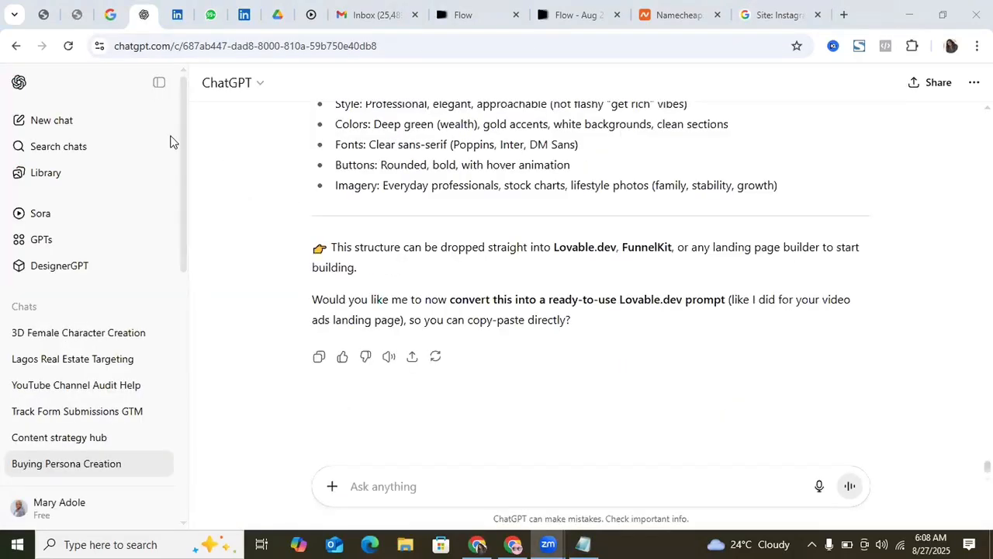
In a new ChatGPT chat, request converting the Notepad data into a CSV with "full name" and "email address" headers for a Facebook customer list audience
{"action": "left_click", "coordinate": [76, 128]}
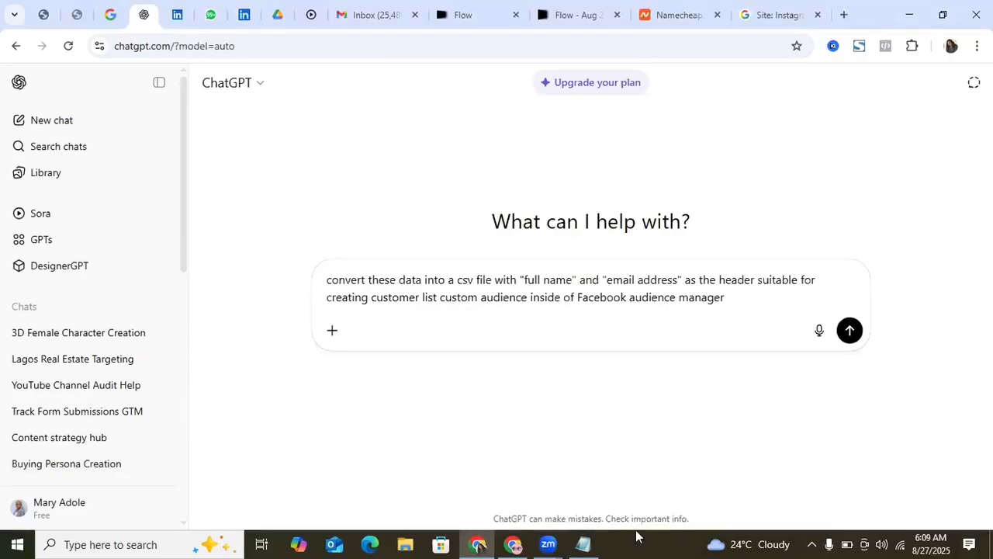
{"action": "left_click", "coordinate": [584, 543]}
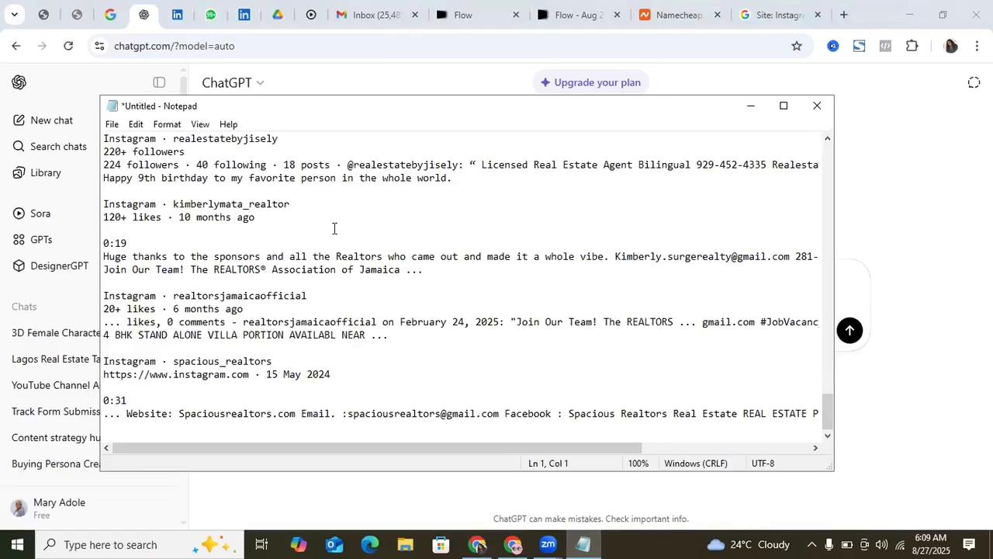
{"action": "key", "text": "ctrl+a"}
{"action": "key", "text": "ctrl+c"}
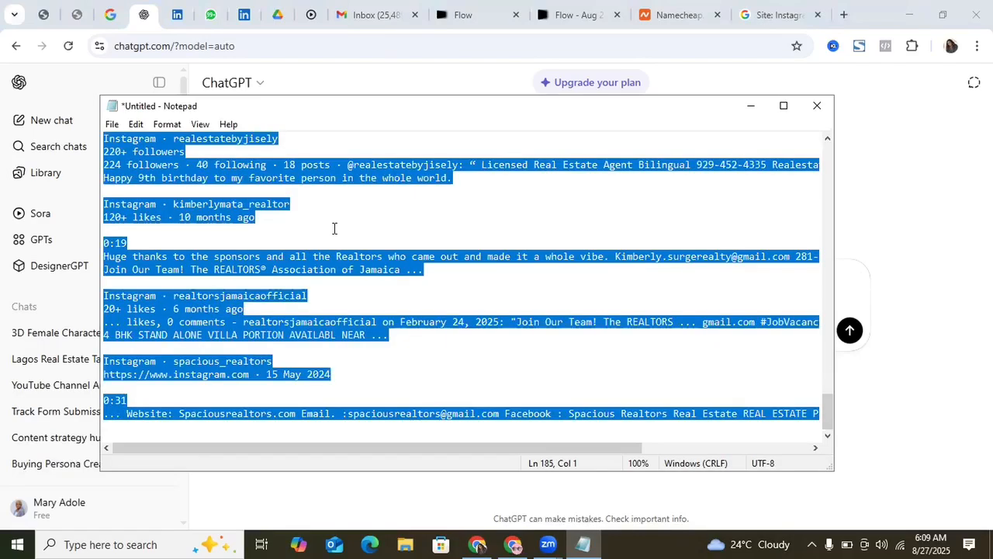
{"action": "key", "text": "alt+Tab"}
{"action": "key", "text": "ctrl+v"}
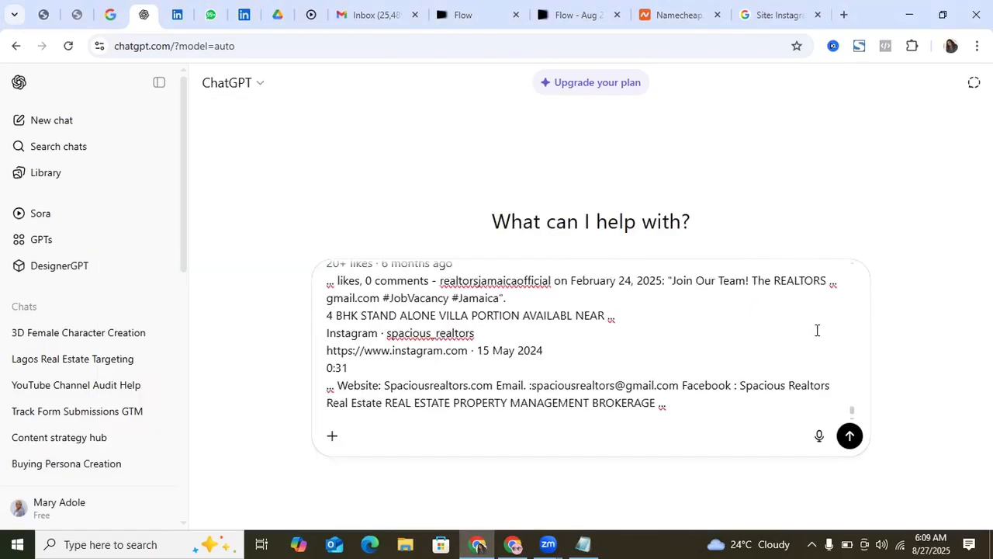
{"action": "left_click", "coordinate": [850, 436]}
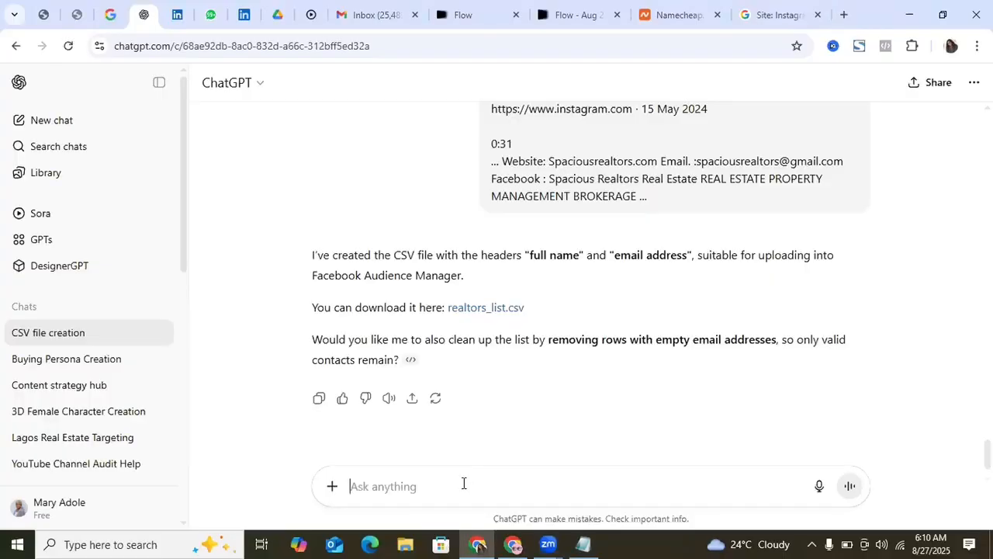
Answer "yes" to ChatGPT's offer to remove rows with empty email addresses
{"action": "type", "text": "yes"}
{"action": "key", "text": "Return"}
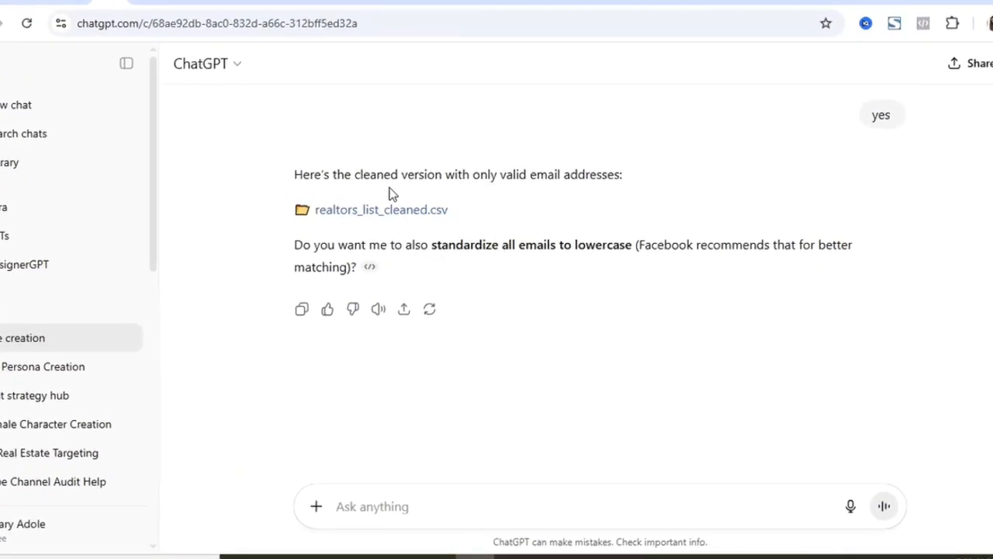
Download realtors_list_cleaned.csv and open it in Excel, widening column A to show the full names
{"action": "left_click", "coordinate": [412, 213]}
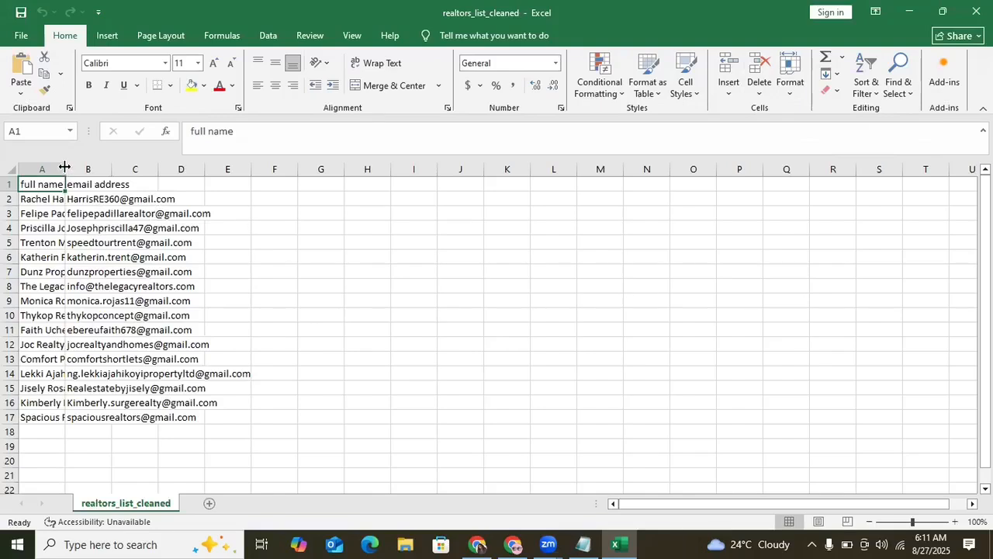
{"action": "left_click_drag", "start_coordinate": [65, 169], "coordinate": [144, 169]}
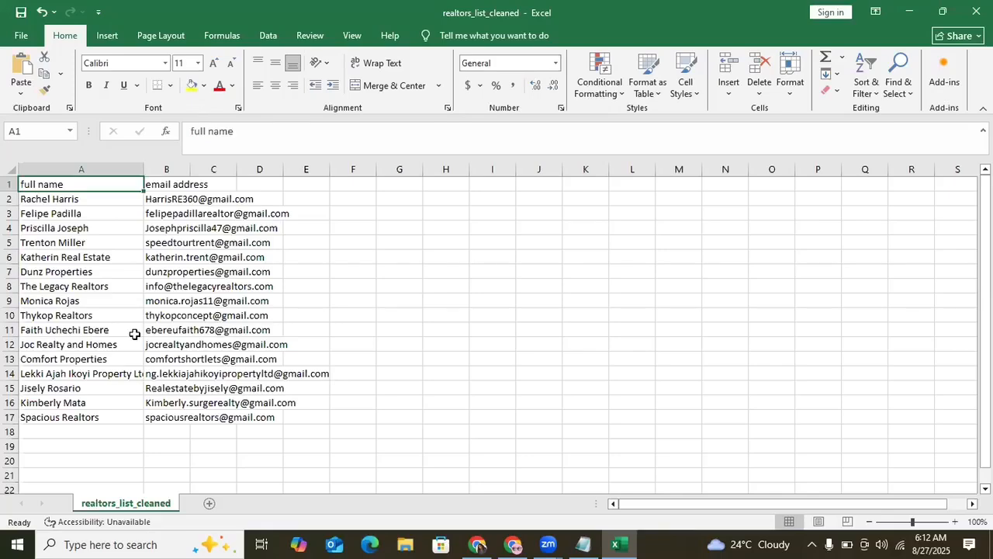
{"action": "key", "text": "alt+Tab"}
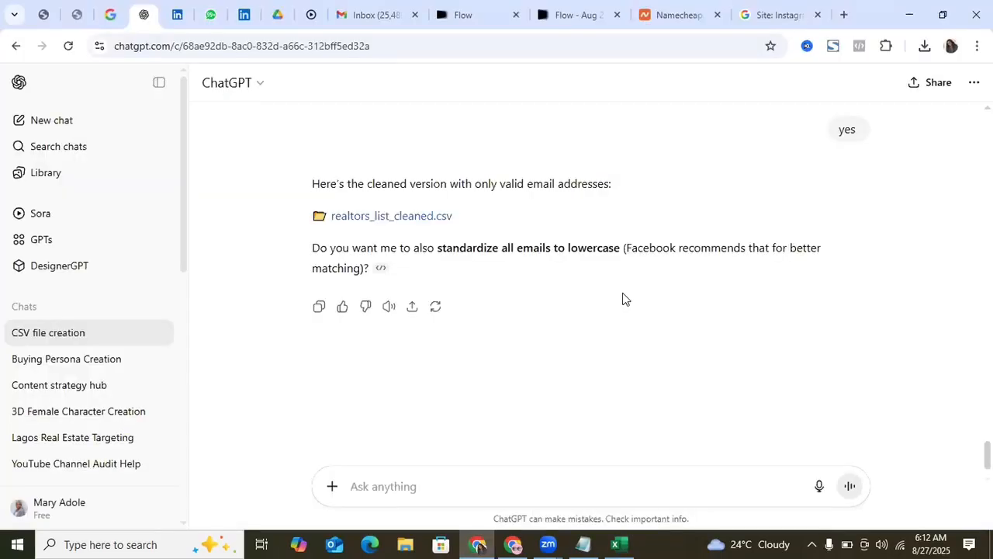
Switch to Meta Ads Manager, close the open list dialog, and start a new custom audience with Customer list as its source
{"action": "left_click", "coordinate": [512, 543]}
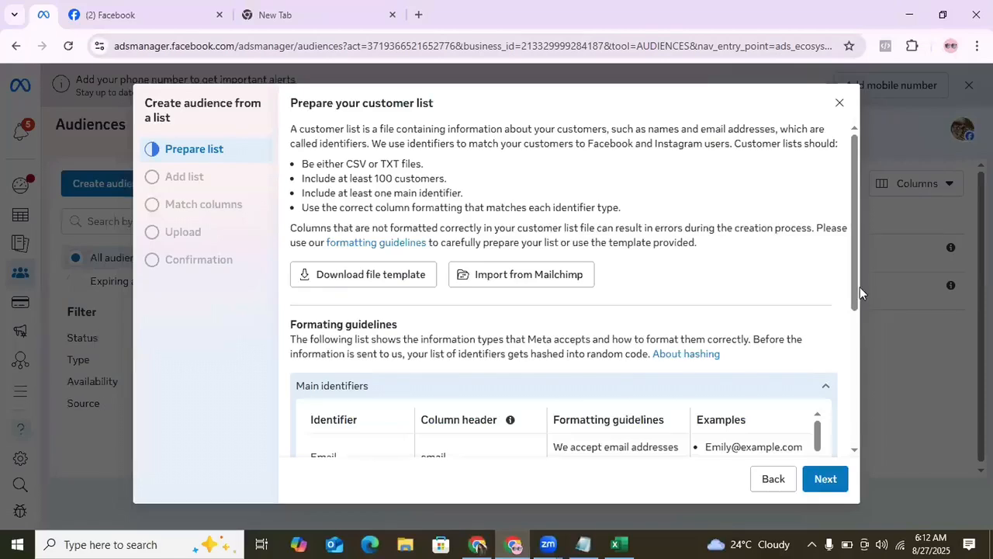
{"action": "left_click", "coordinate": [839, 104]}
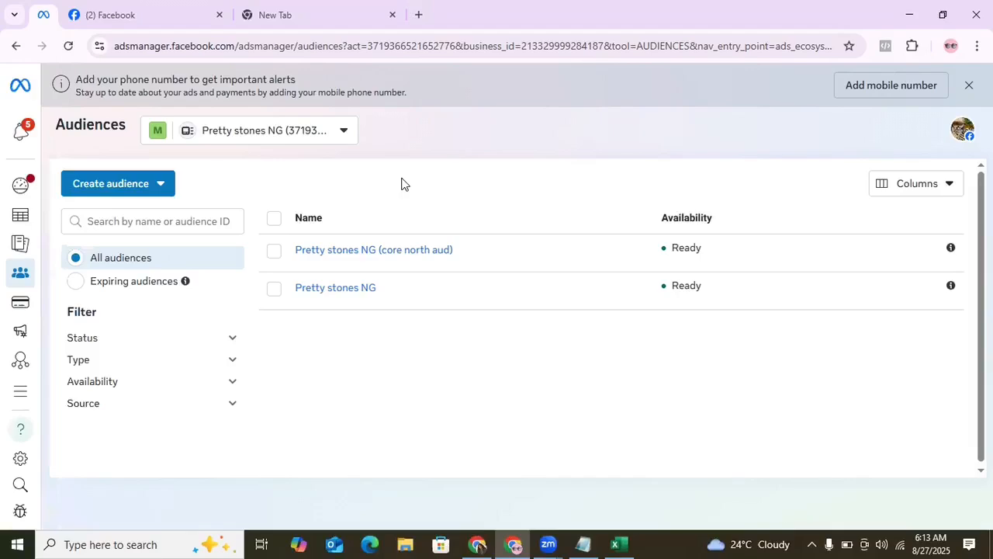
{"action": "left_click", "coordinate": [127, 189]}
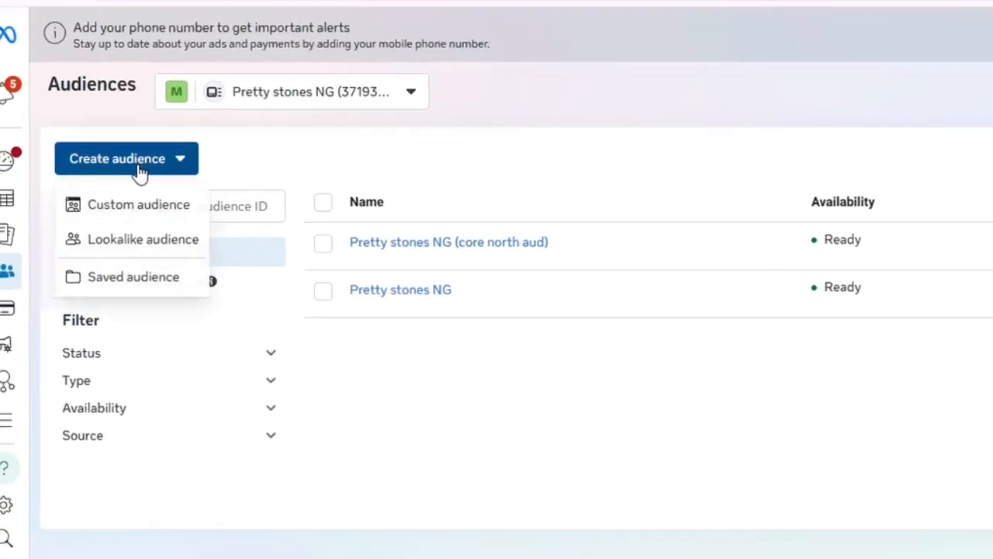
{"action": "left_click", "coordinate": [147, 205]}
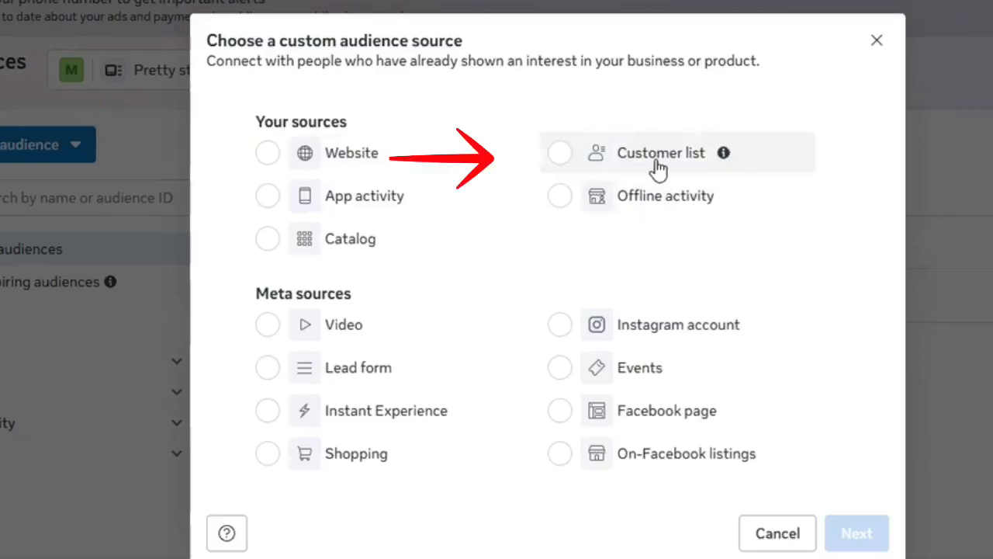
{"action": "left_click", "coordinate": [565, 164]}
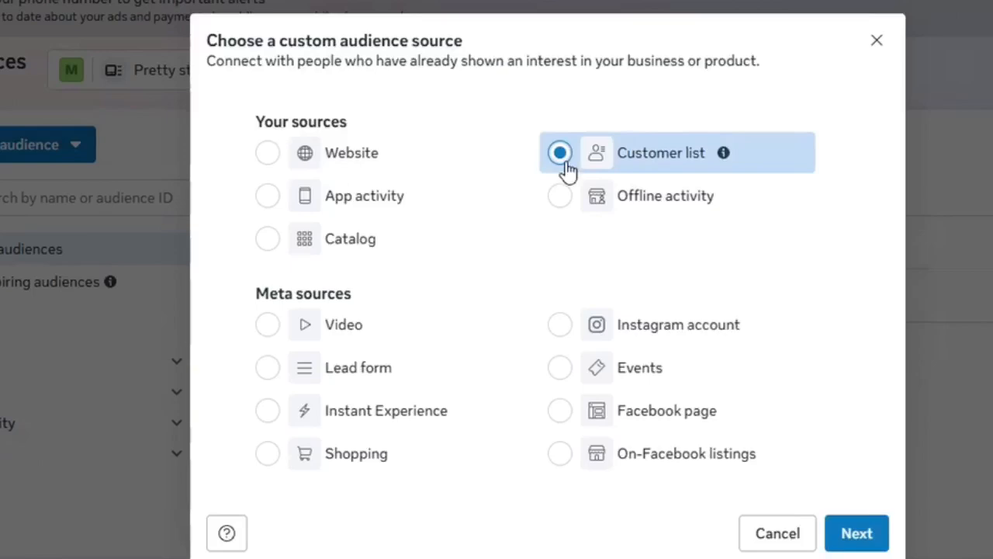
{"action": "left_click", "coordinate": [862, 534]}
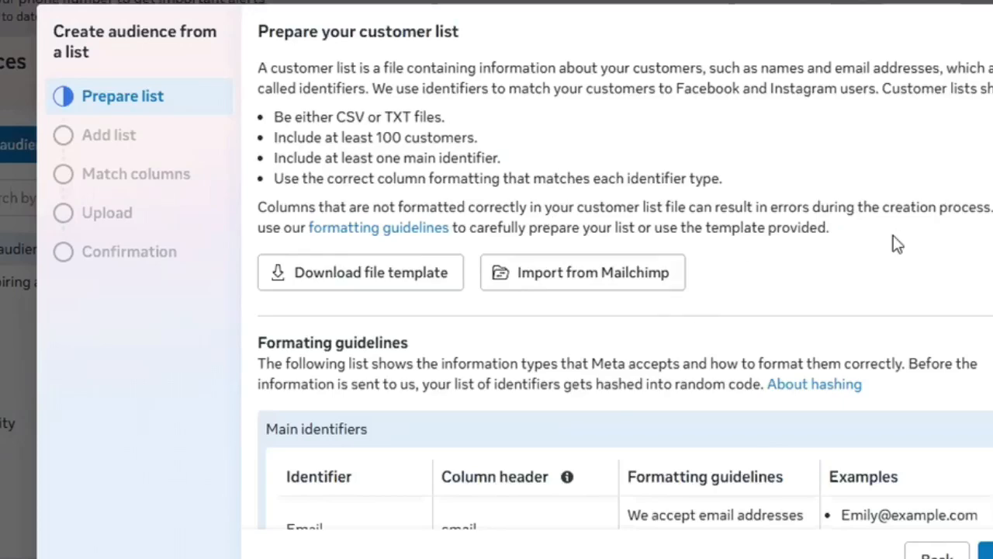
Proceed past the list preparation guidelines and upload realtors_list_cleaned.csv as the customer list
{"action": "scroll", "coordinate": [624, 293], "scroll_direction": "down", "scroll_amount": 5}
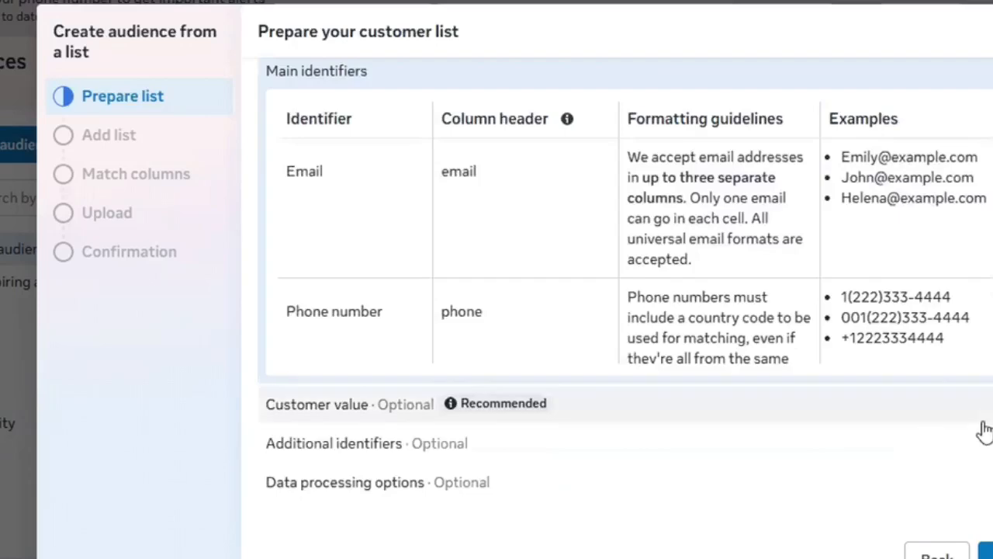
{"action": "left_click", "coordinate": [987, 553]}
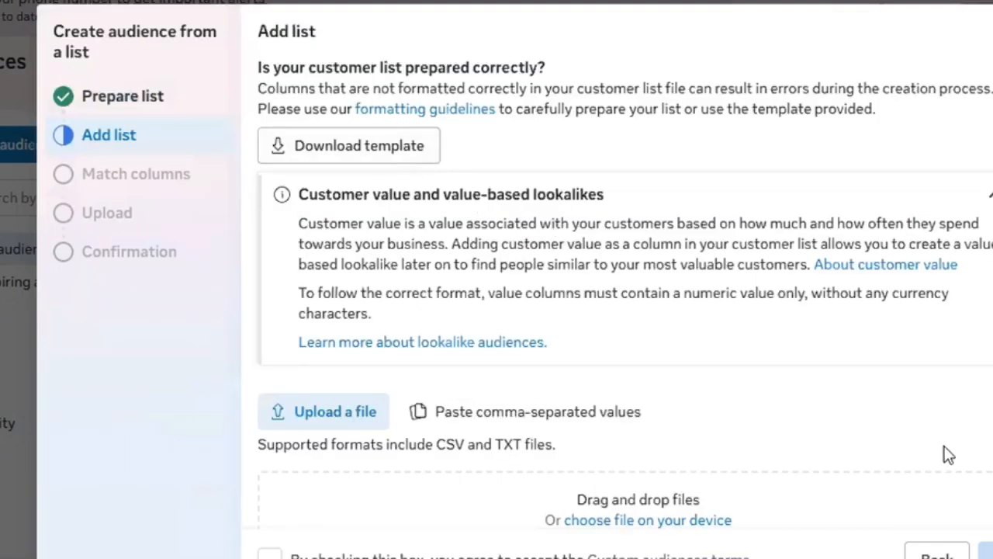
{"action": "scroll", "coordinate": [624, 293], "scroll_direction": "down", "scroll_amount": 1}
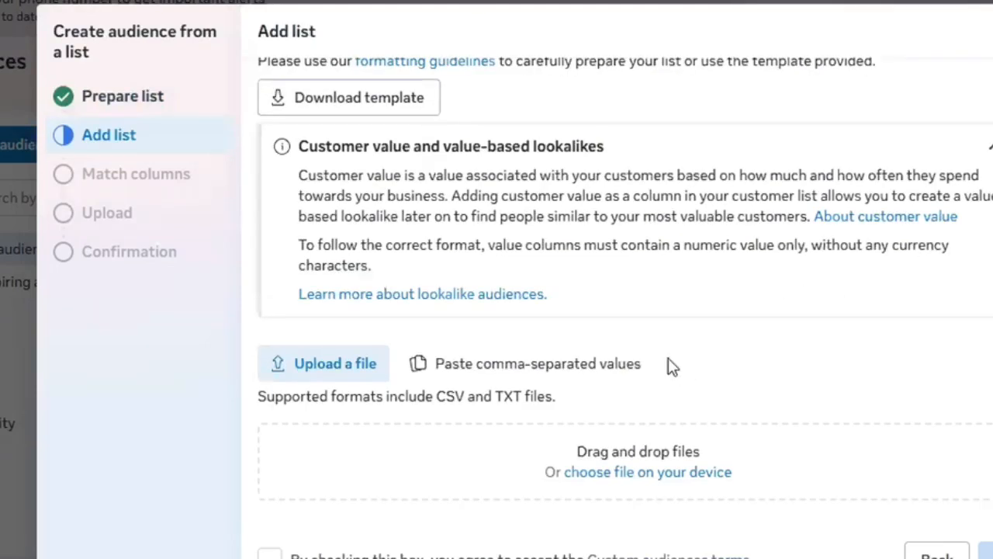
{"action": "left_click", "coordinate": [616, 473]}
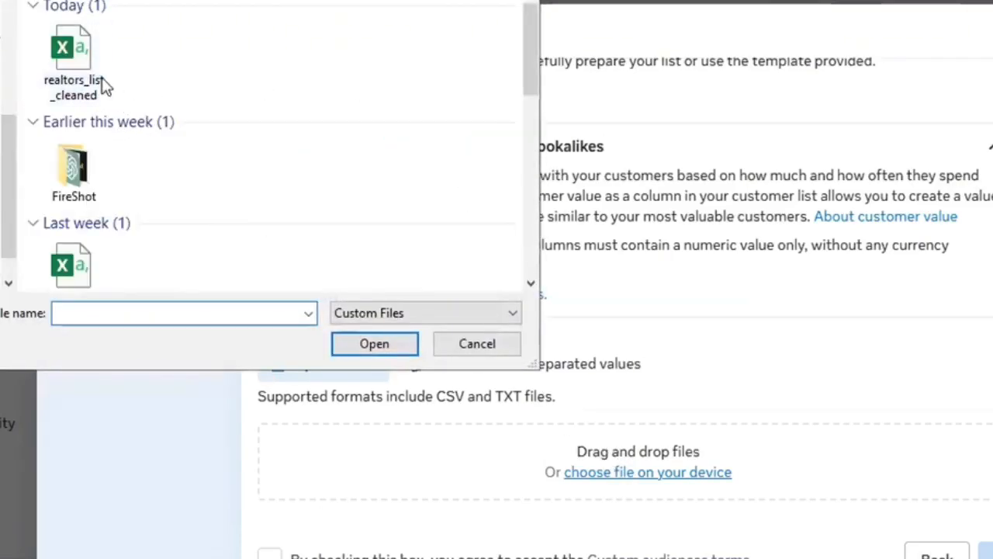
{"action": "left_click", "coordinate": [99, 86]}
{"action": "left_click", "coordinate": [374, 343]}
{"action": "scroll", "coordinate": [624, 295], "scroll_direction": "up", "scroll_amount": 1}
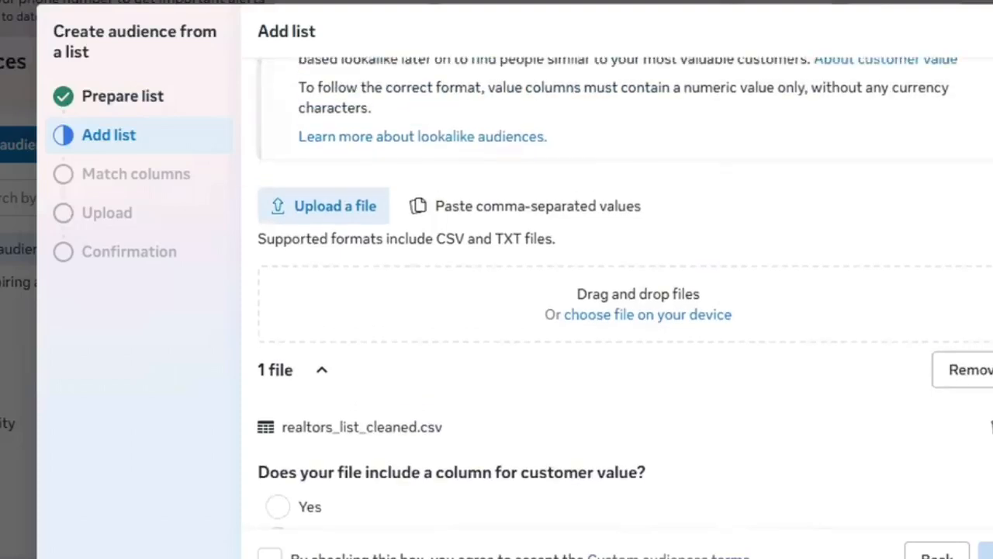
Choose No for the customer value column and accept the Custom audiences terms
{"action": "scroll", "coordinate": [877, 271], "scroll_direction": "down", "scroll_amount": 3}
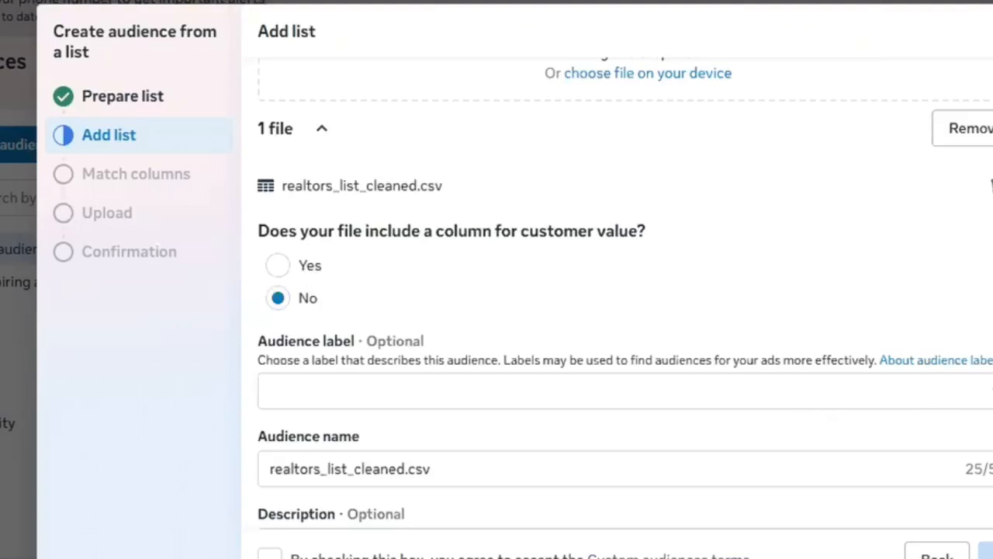
{"action": "scroll", "coordinate": [621, 310], "scroll_direction": "down", "scroll_amount": 1}
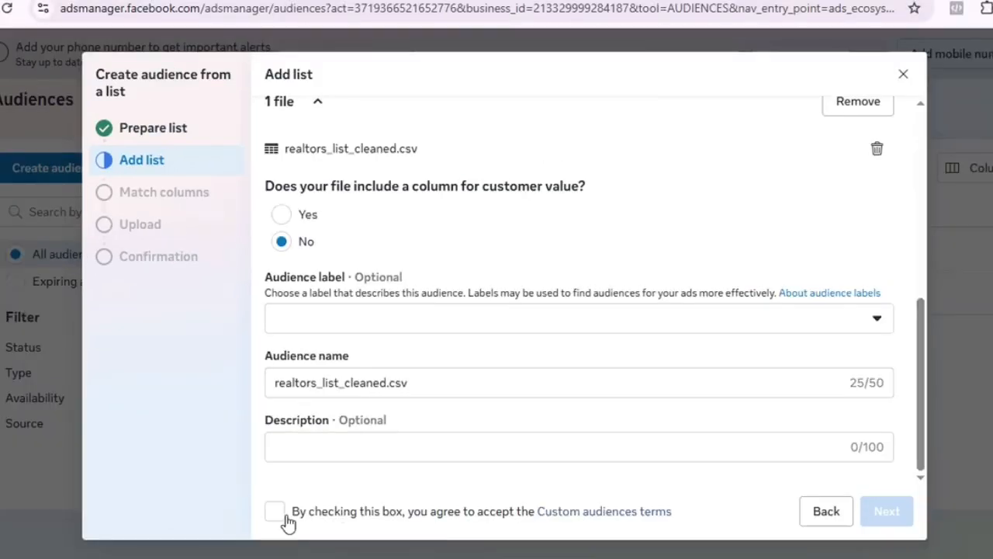
{"action": "left_click", "coordinate": [269, 556]}
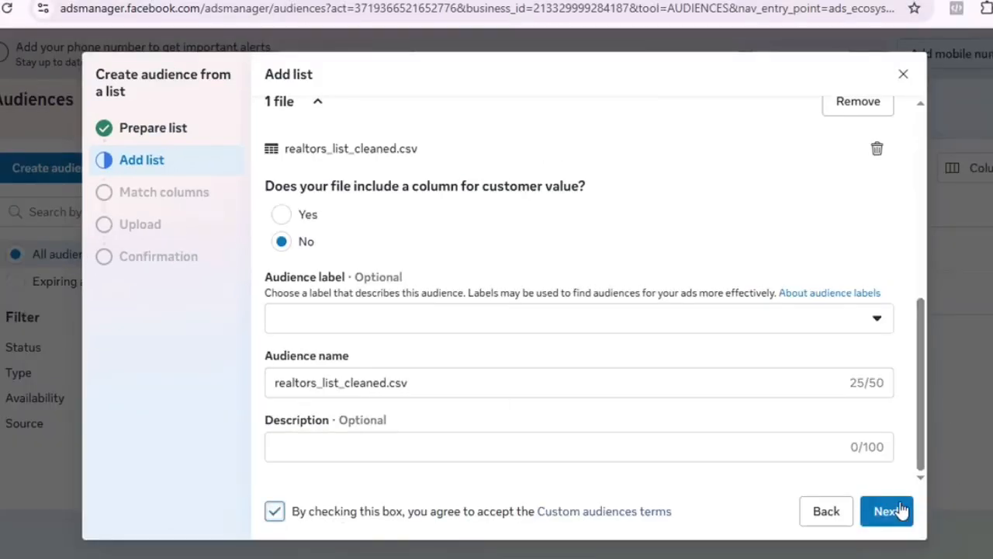
Continue to column matching for the uploaded list and check the column already mapped as an identifier
{"action": "left_click", "coordinate": [885, 512]}
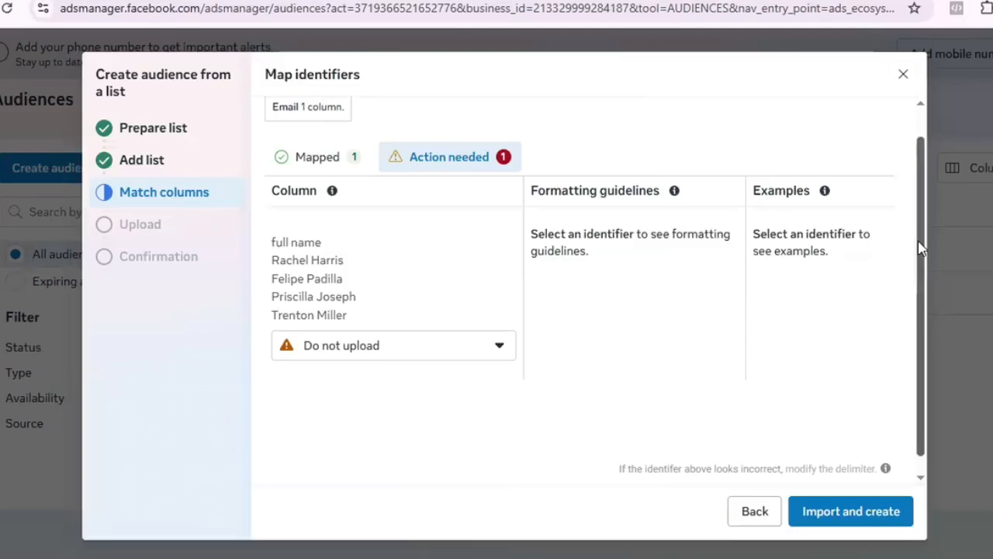
{"action": "scroll", "coordinate": [923, 233], "scroll_direction": "up", "scroll_amount": 1}
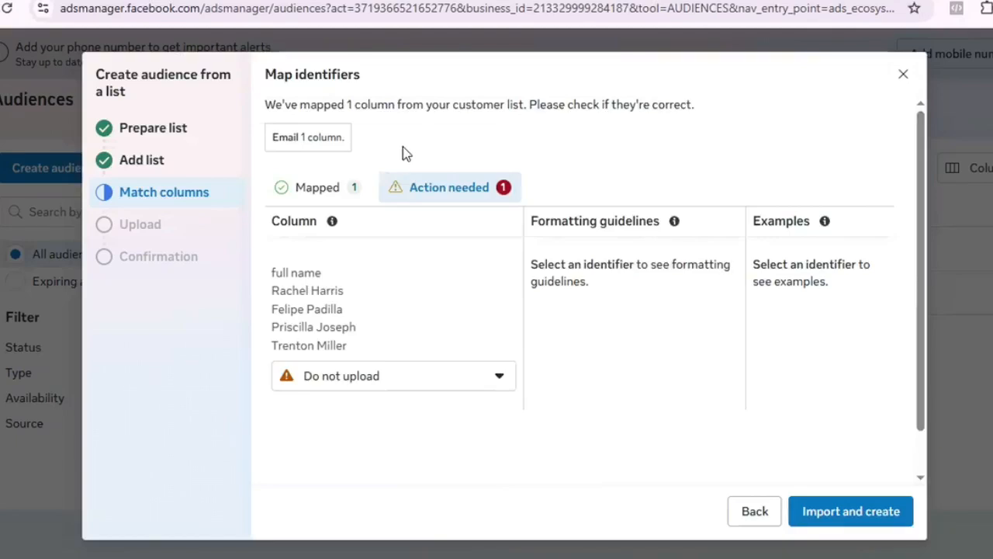
{"action": "left_click", "coordinate": [324, 194]}
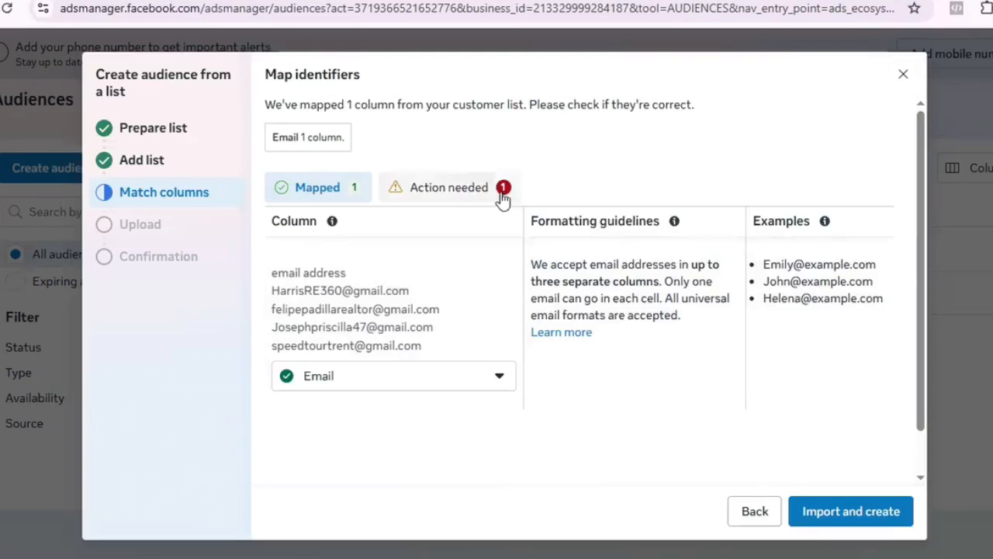
Map the full name column that needs action to the First name identifier
{"action": "left_click", "coordinate": [448, 201]}
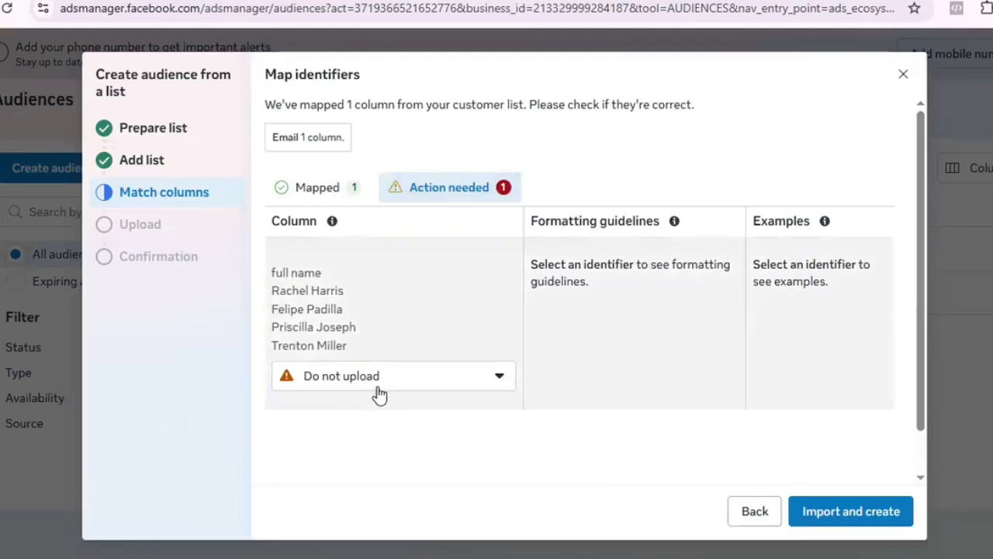
{"action": "left_click", "coordinate": [326, 377]}
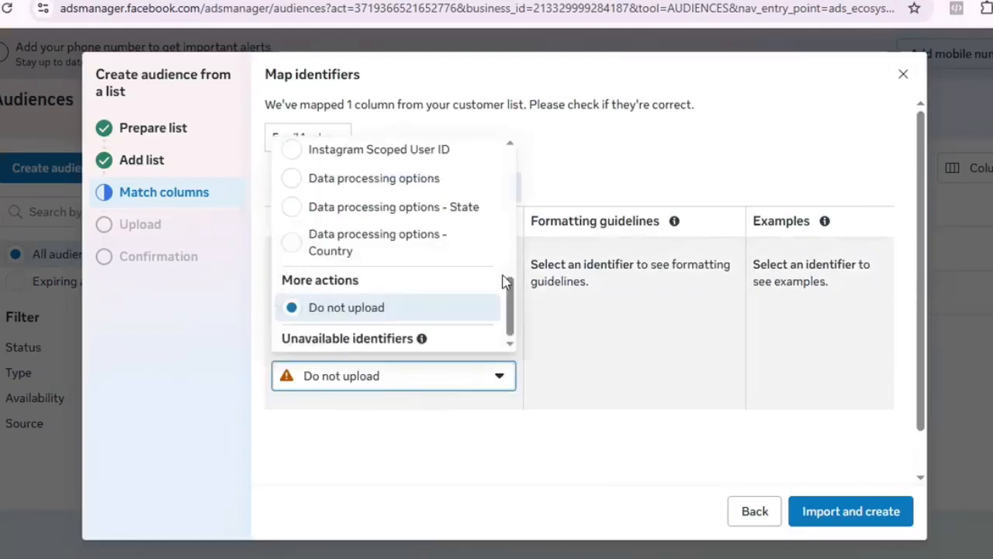
{"action": "scroll", "coordinate": [380, 274], "scroll_direction": "up", "scroll_amount": 5}
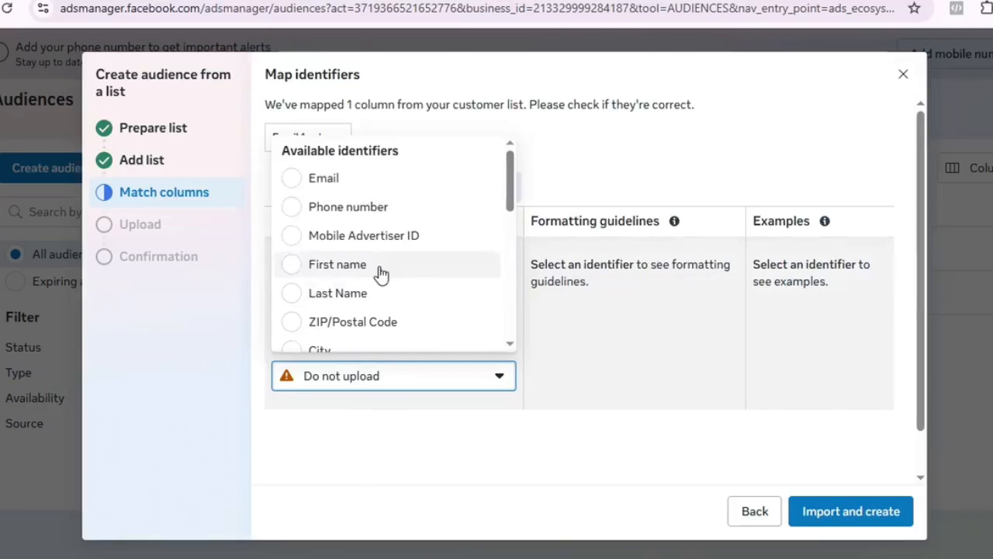
{"action": "left_click", "coordinate": [381, 268]}
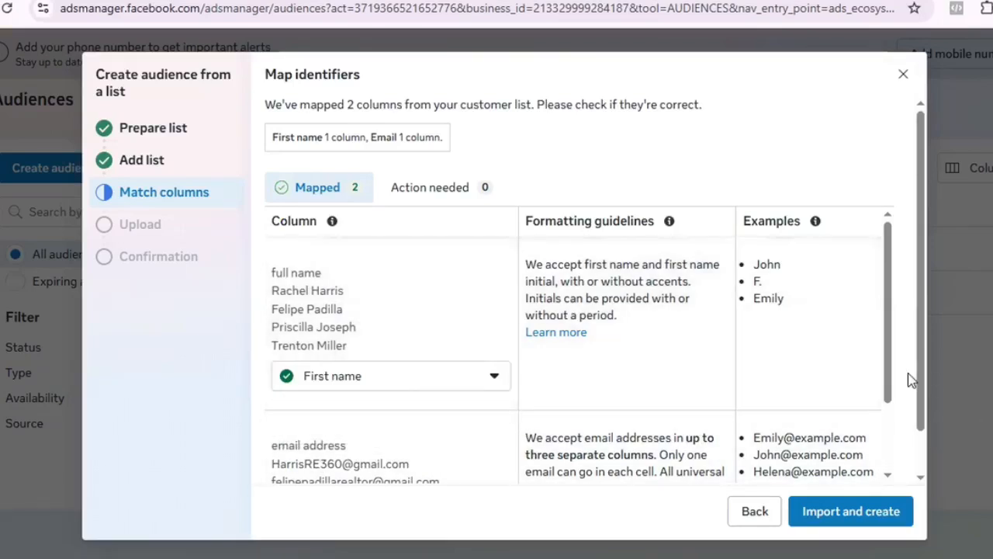
{"action": "left_click_drag", "start_coordinate": [923, 379], "coordinate": [919, 423]}
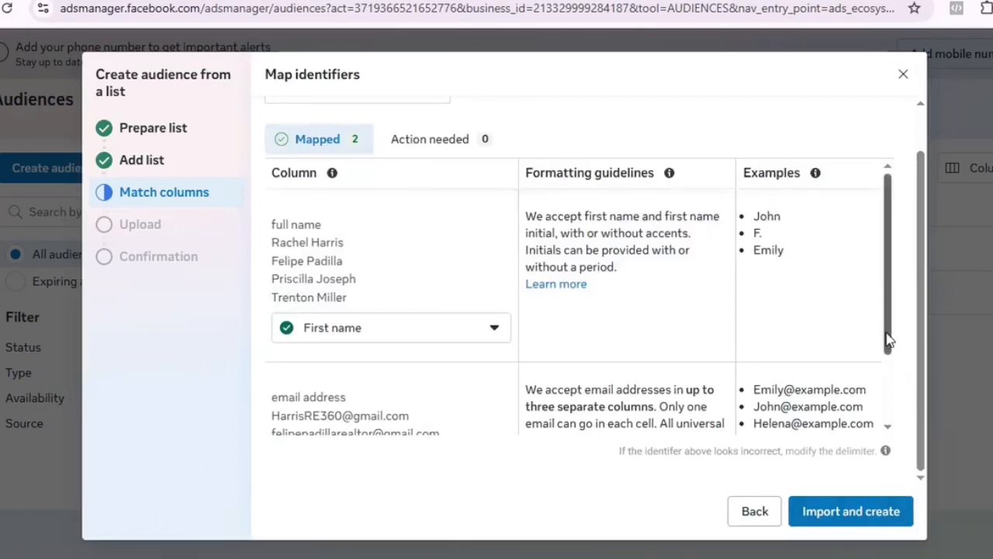
{"action": "left_click_drag", "start_coordinate": [888, 347], "coordinate": [895, 184]}
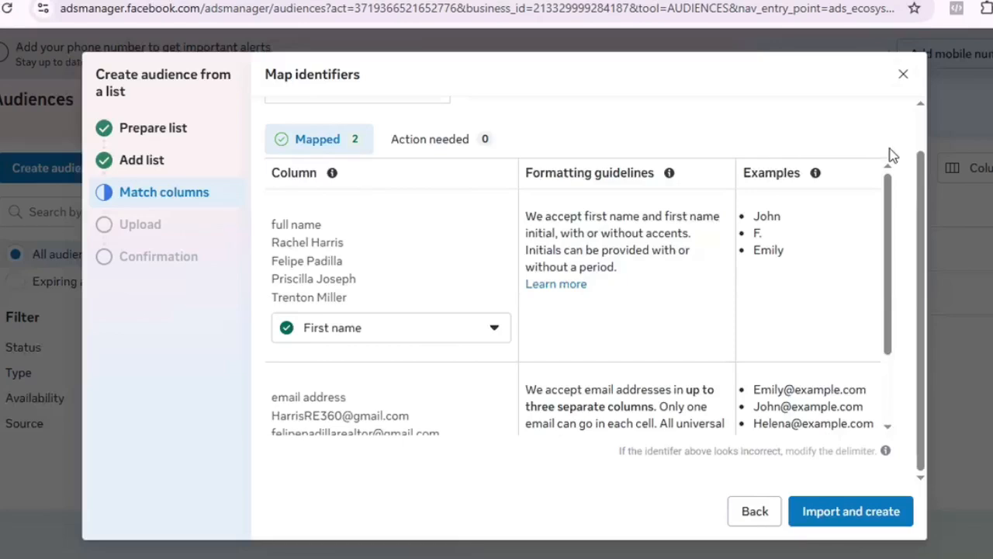
{"action": "left_click_drag", "start_coordinate": [923, 193], "coordinate": [917, 262]}
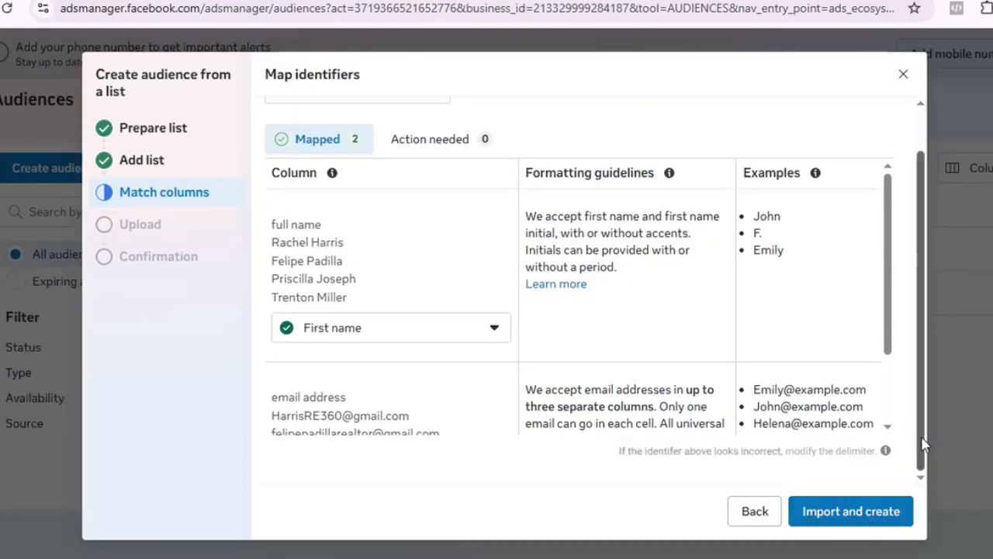
{"action": "left_click_drag", "start_coordinate": [919, 399], "coordinate": [903, 210]}
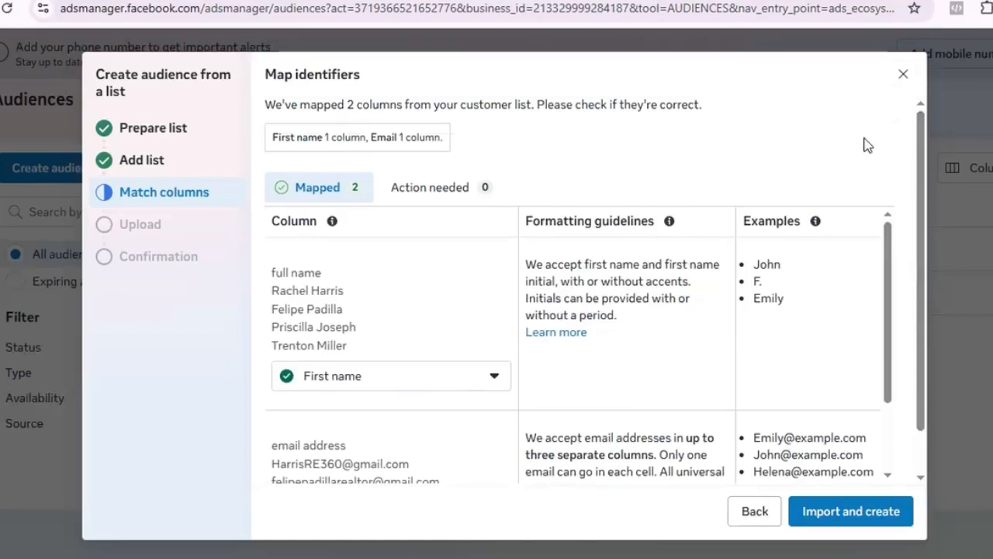